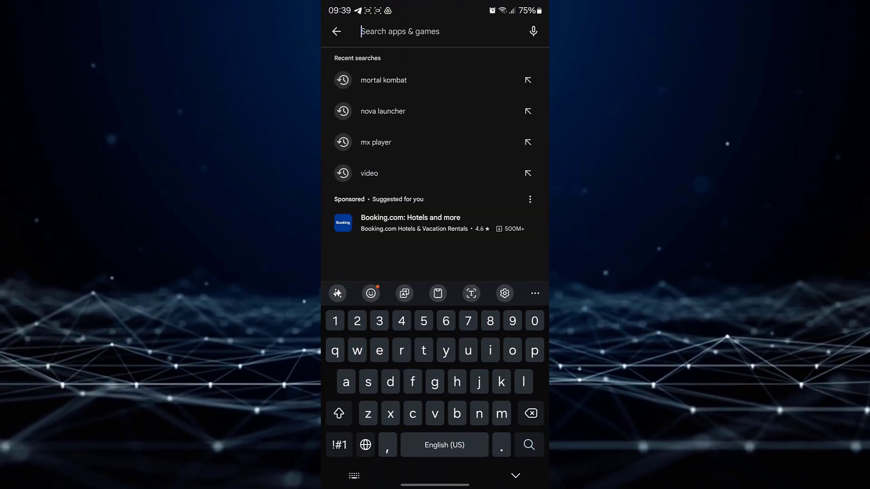
type("tel")
- Find Telegram in the Play Store, update it, and launch the updated app
left_click(455, 62)
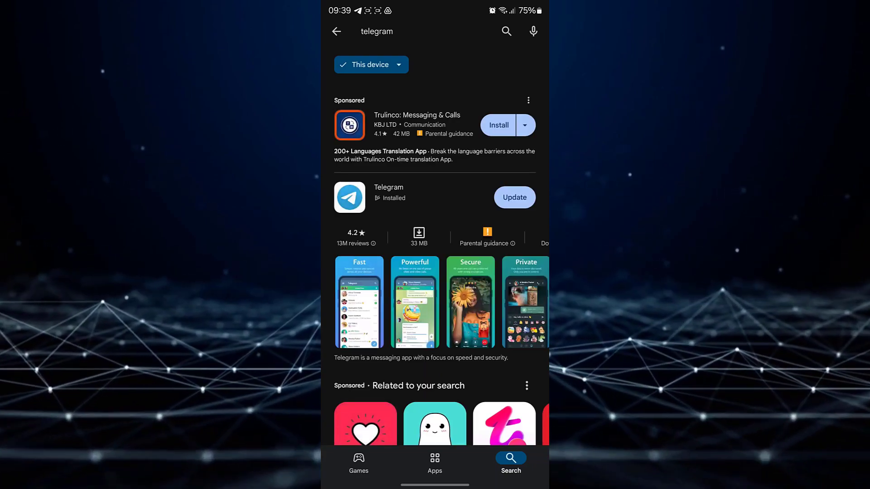
left_click(514, 198)
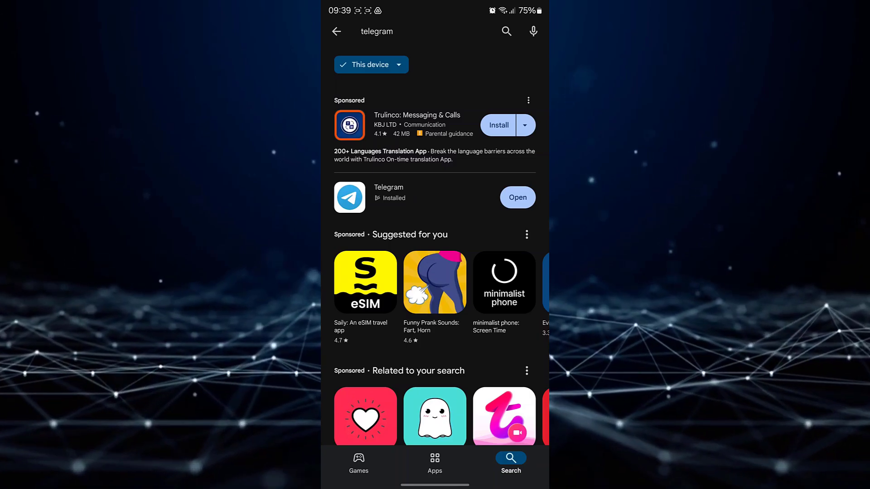
left_click(517, 197)
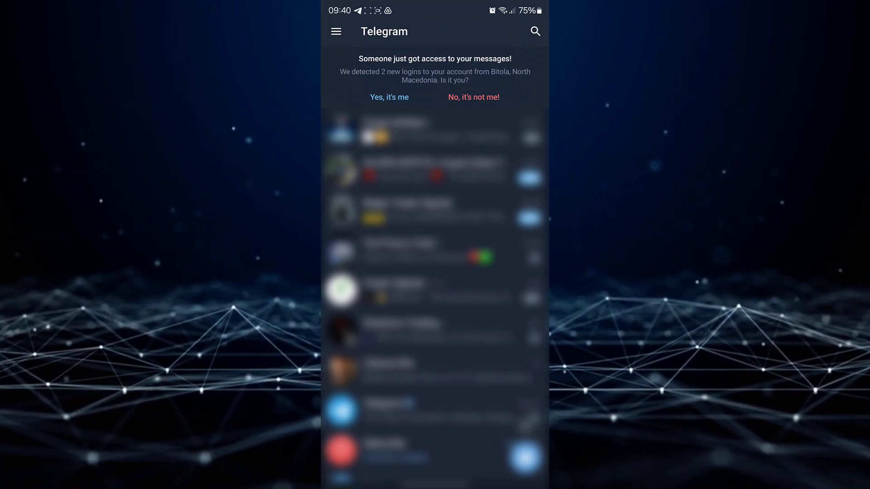
- Open Telegram's Settings from the navigation drawer
left_click(336, 32)
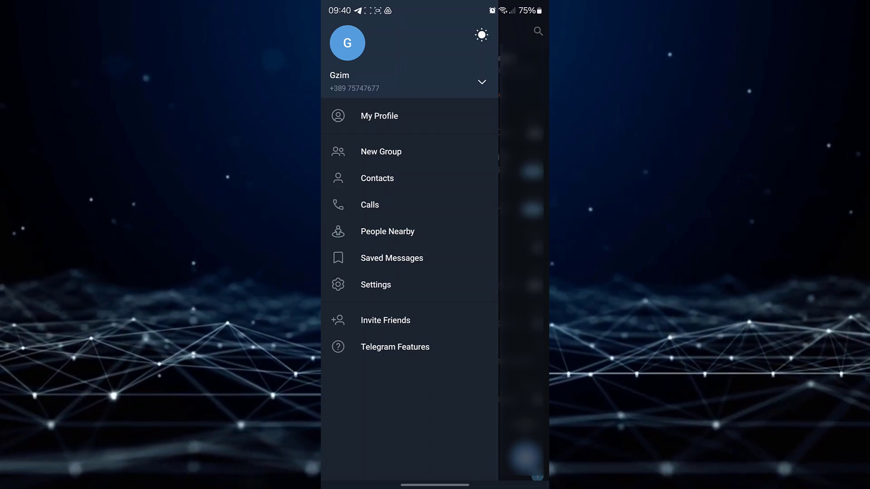
left_click(376, 285)
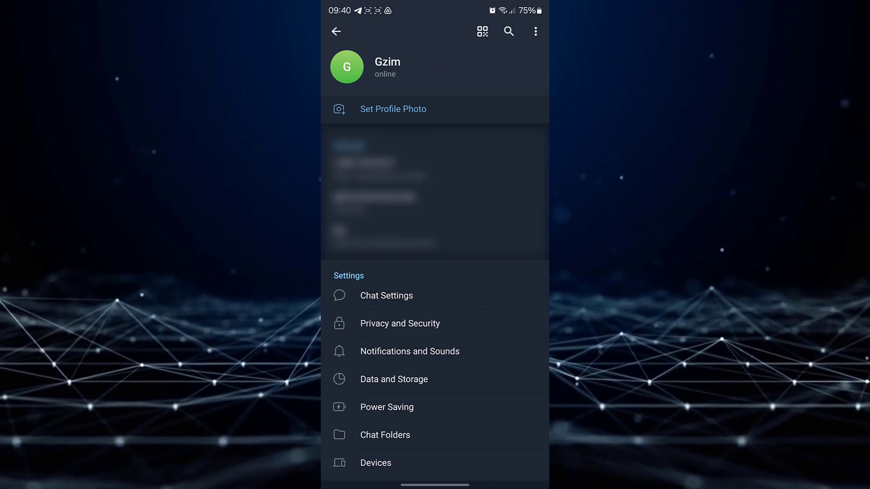
- Open Storage Usage under Data and Storage to see the cached media breakdown
left_click(395, 380)
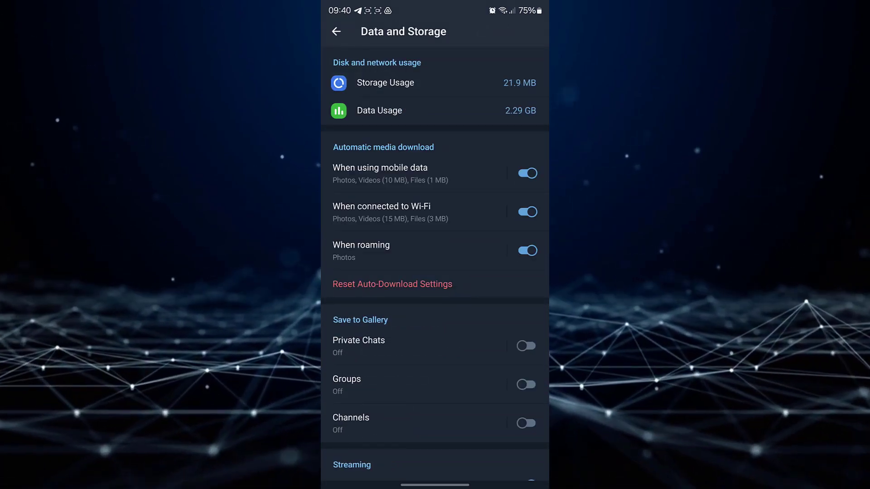
left_click(386, 82)
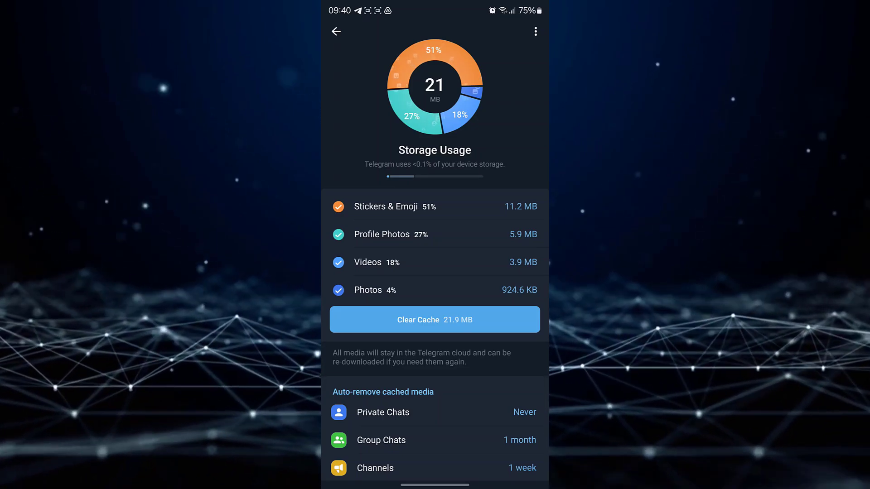
- Clear the 21.9 MB Telegram cache and confirm it
left_click(435, 320)
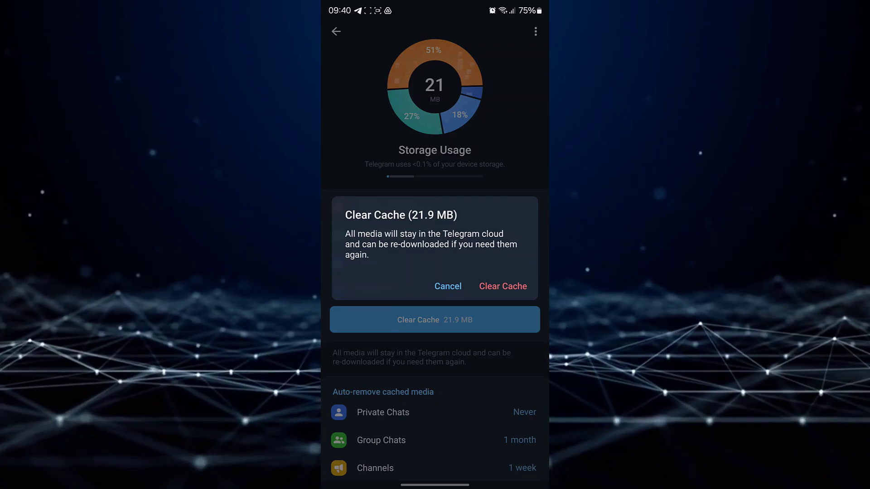
left_click(504, 286)
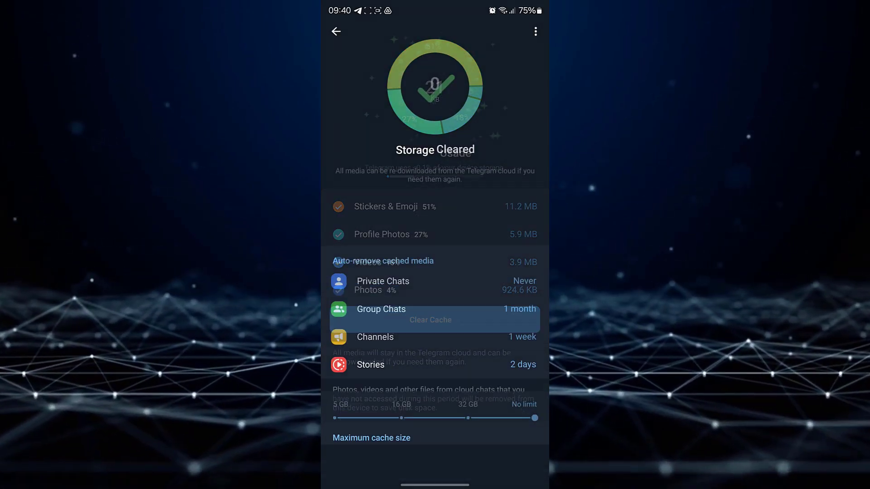